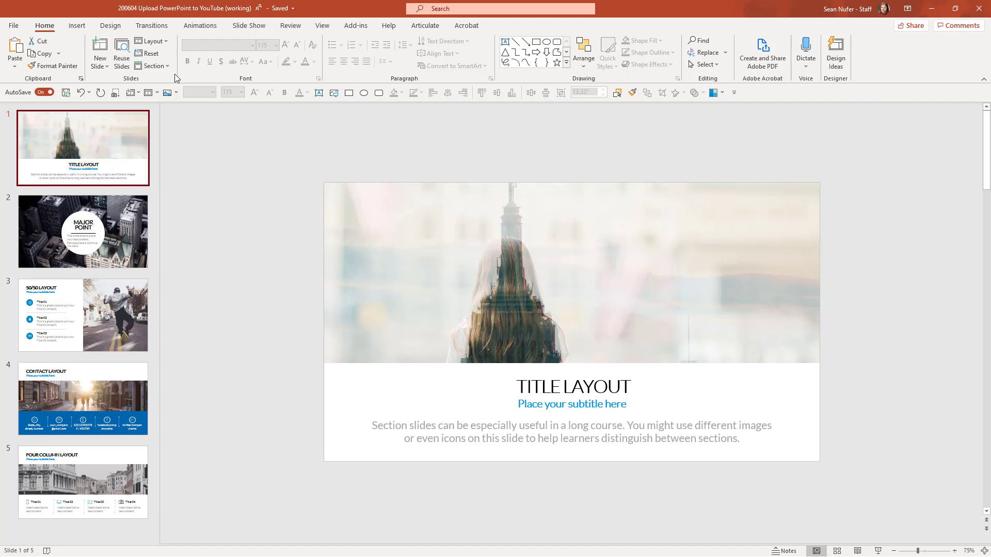
# Step: Make slide 1 advance automatically after 00:05.00 as well as on mouse click
pyautogui.click(152, 25)
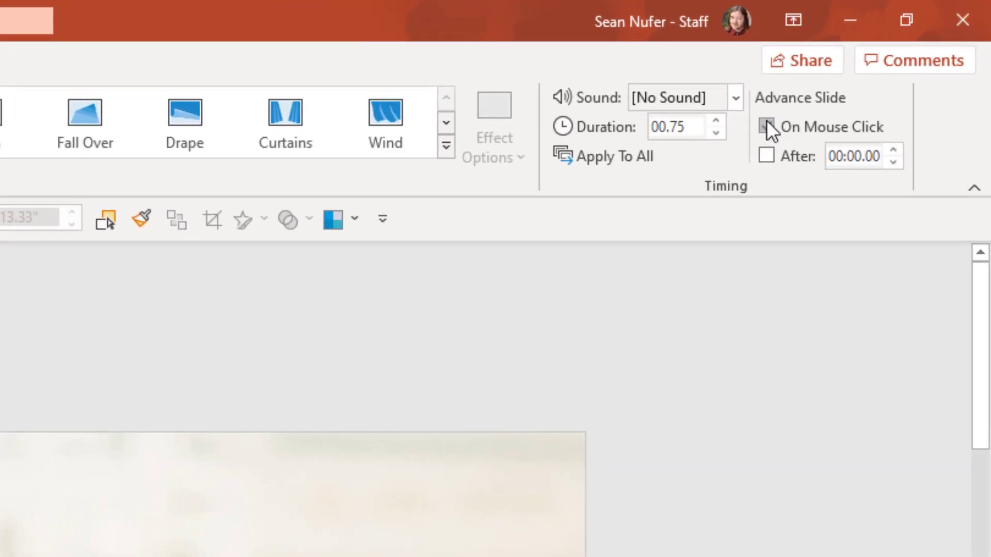
pyautogui.click(767, 155)
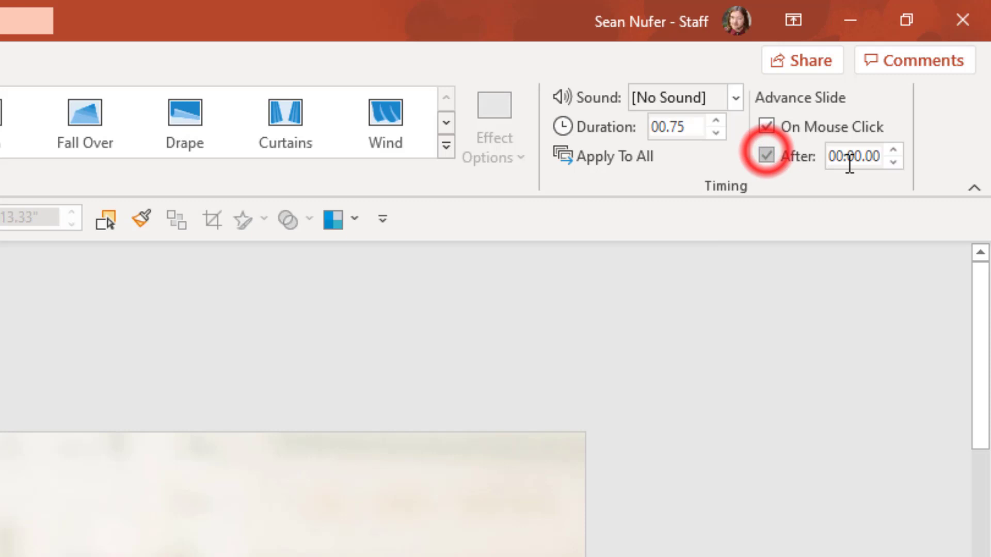
pyautogui.click(893, 150)
pyautogui.click(893, 150)
pyautogui.click(894, 150)
pyautogui.click(894, 150)
pyautogui.click(898, 147)
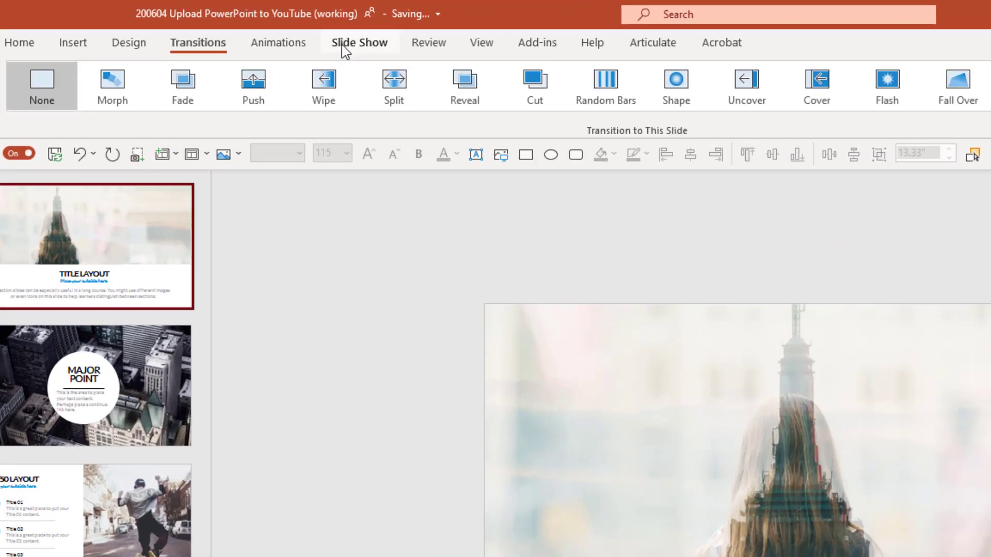
# Step: Open the slide show recorder from the beginning of the deck
pyautogui.click(238, 26)
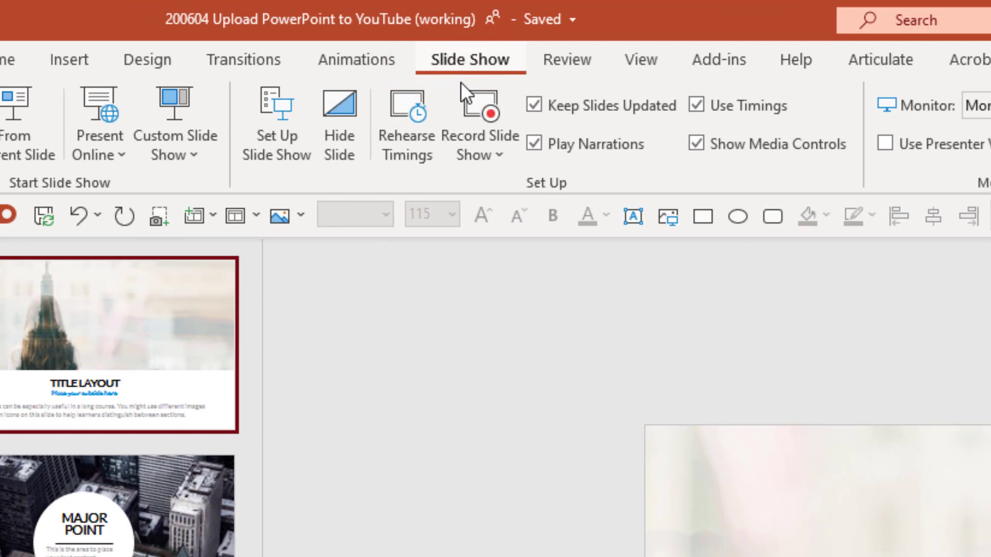
pyautogui.click(473, 154)
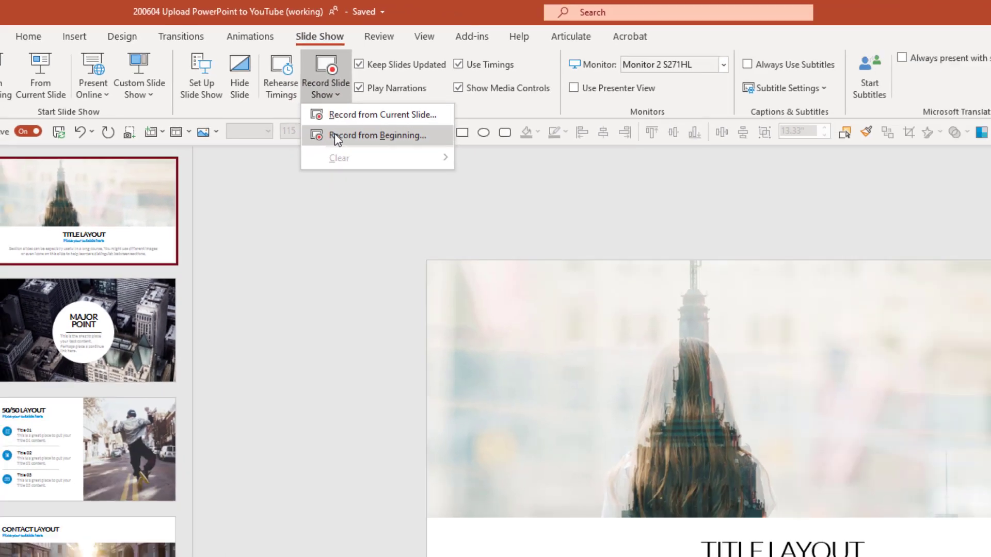
pyautogui.click(491, 222)
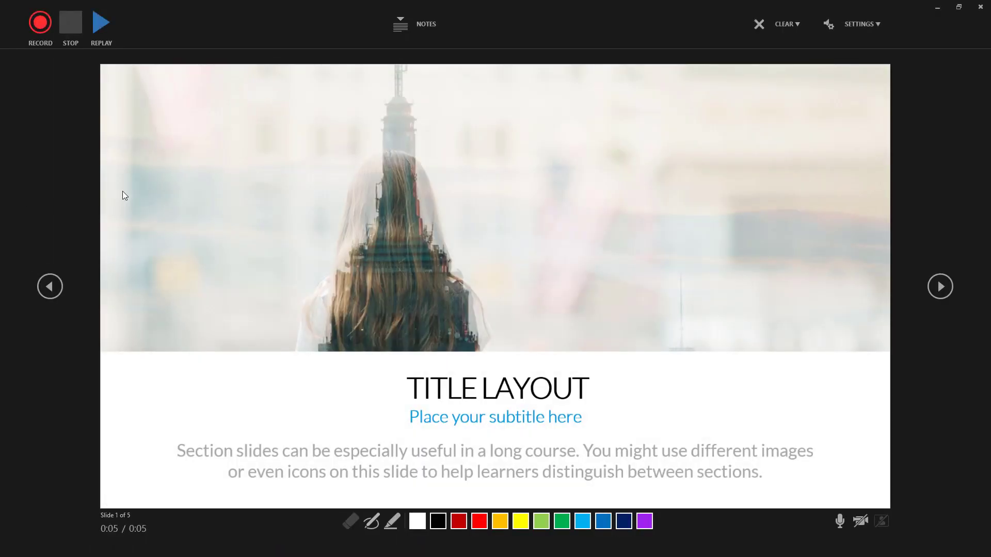
# Step: Confirm the Yeti Stereo microphone in Settings and start recording narration
pyautogui.click(860, 30)
pyautogui.moveTo(844, 63)
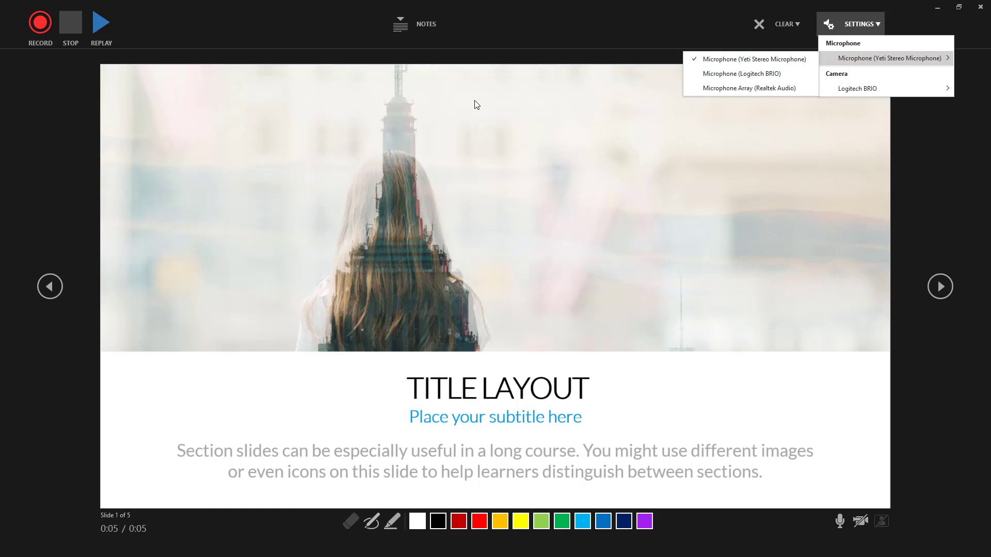
pyautogui.click(41, 26)
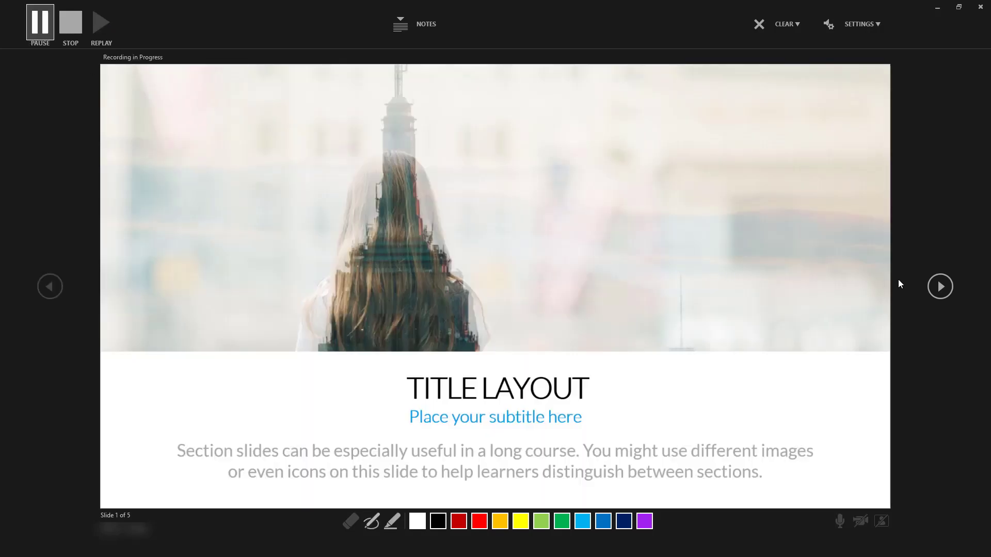
# Step: Narrate through the MAJOR POINT, 50/50 LAYOUT and CONTACT LAYOUT slides, then stop and close the recorder
pyautogui.click(933, 290)
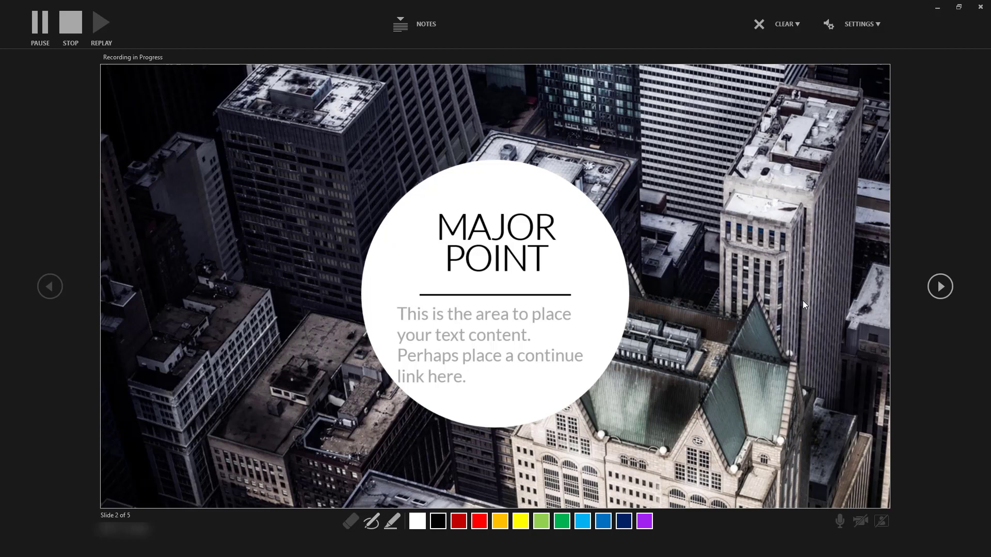
pyautogui.click(937, 289)
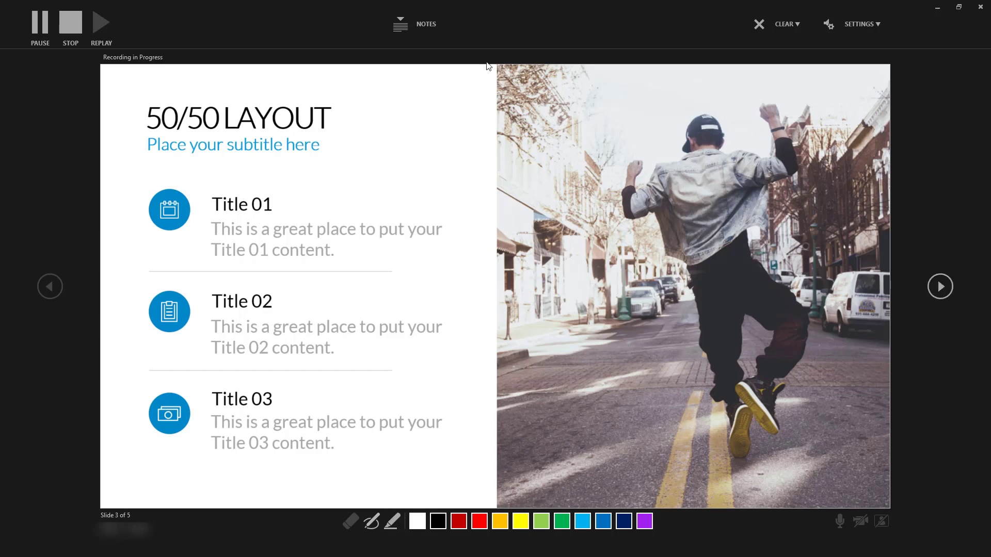
pyautogui.click(940, 287)
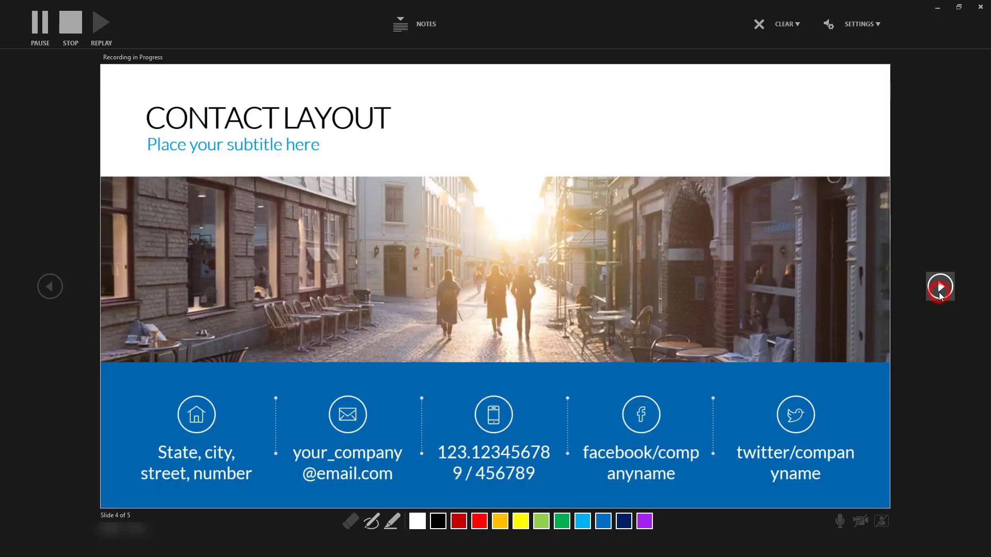
pyautogui.click(71, 23)
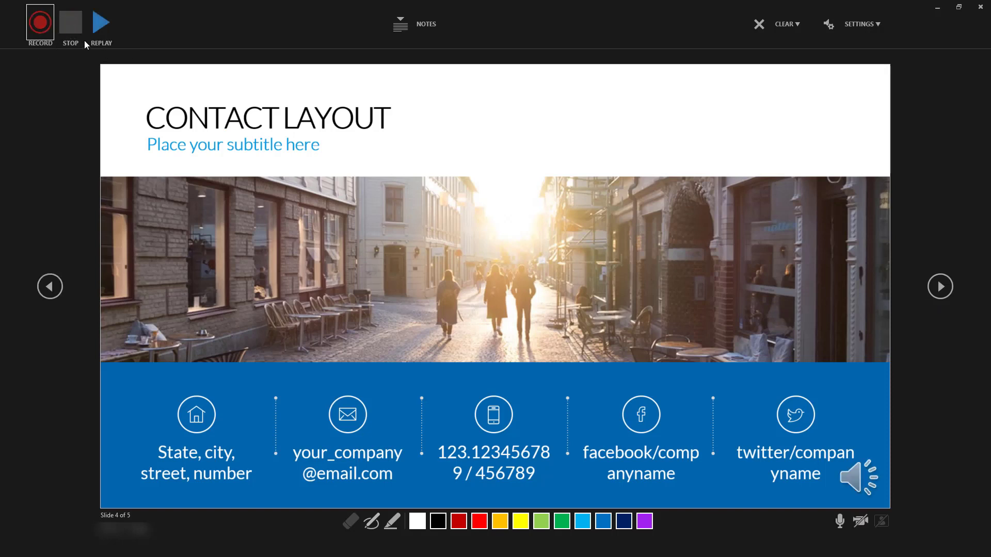
pyautogui.click(980, 6)
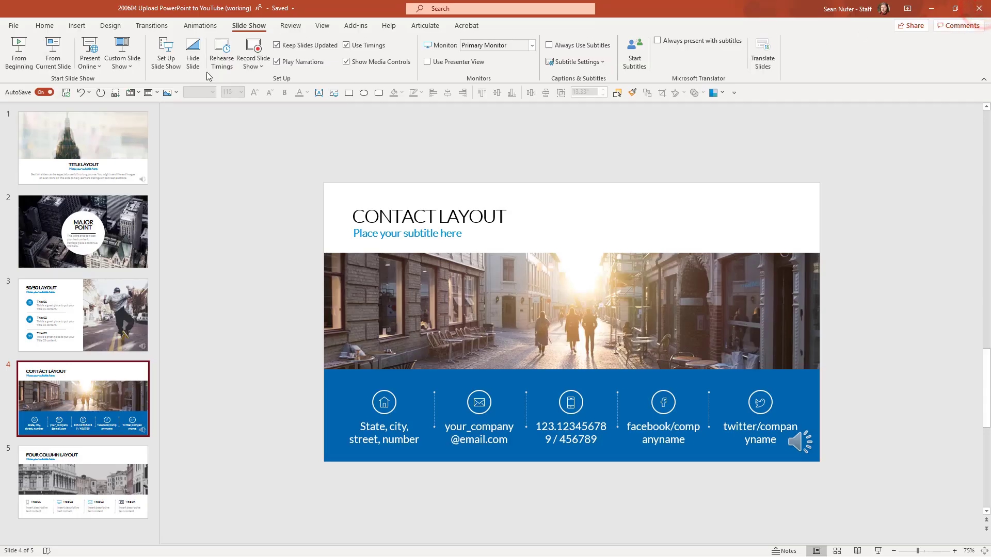
# Step: Review the recorded timings: slide 1 now advances after 00:07.38, slide 2 after 00:36.04
pyautogui.click(151, 26)
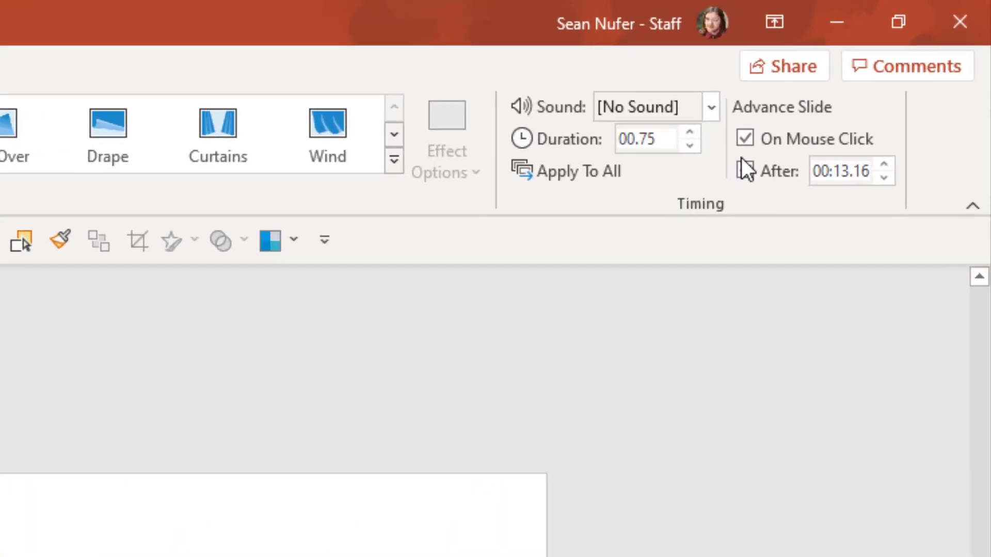
pyautogui.click(745, 171)
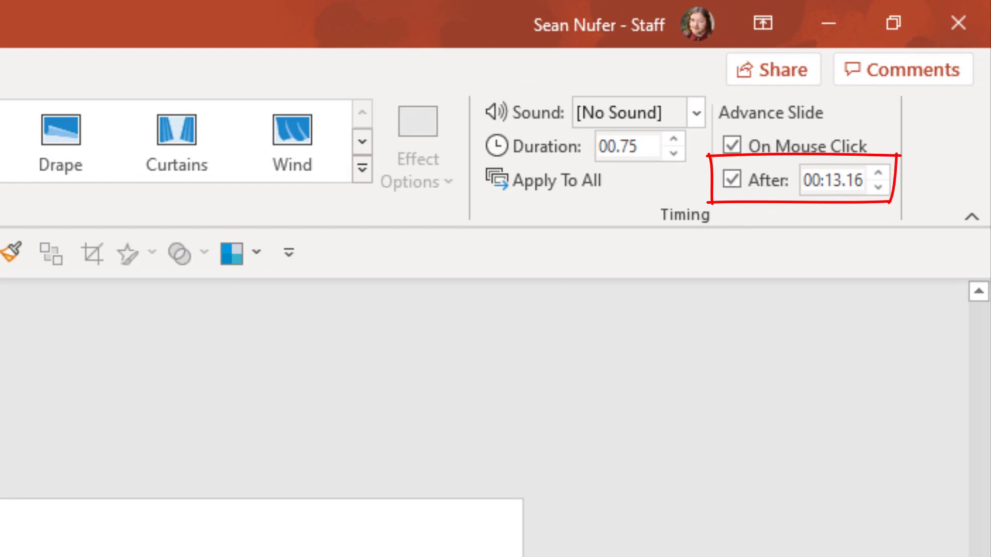
pyautogui.press('pagedown')
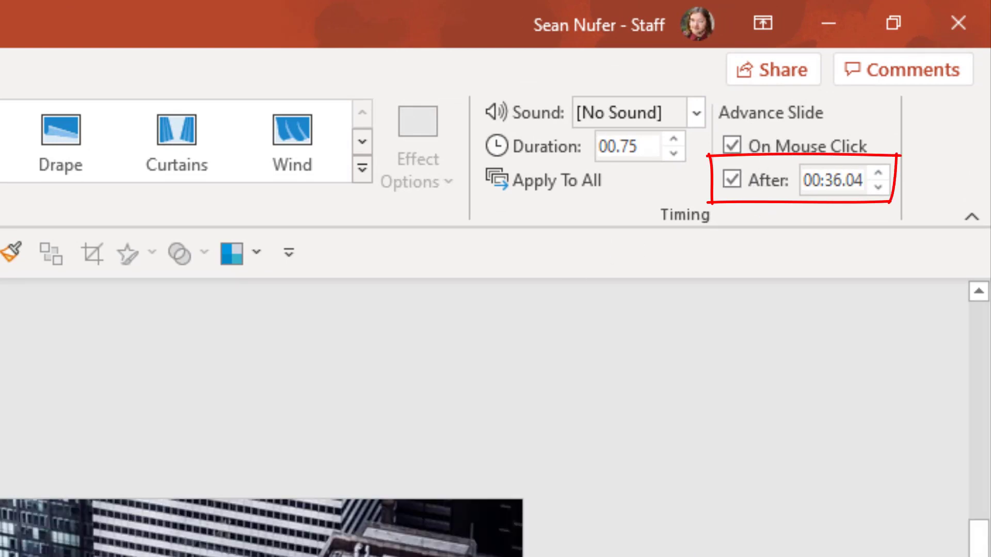
pyautogui.press('pagedown')
pyautogui.press('pagedown')
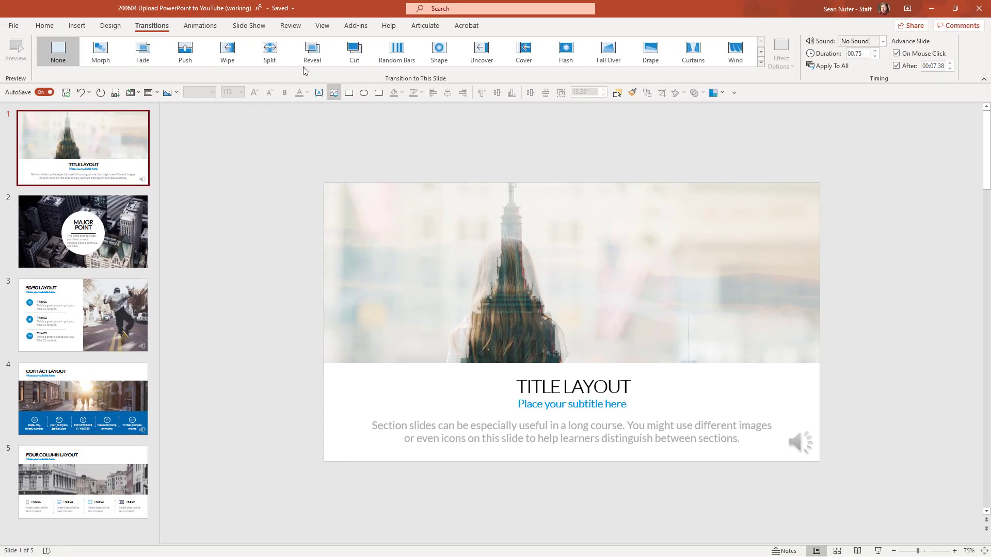
pyautogui.click(257, 29)
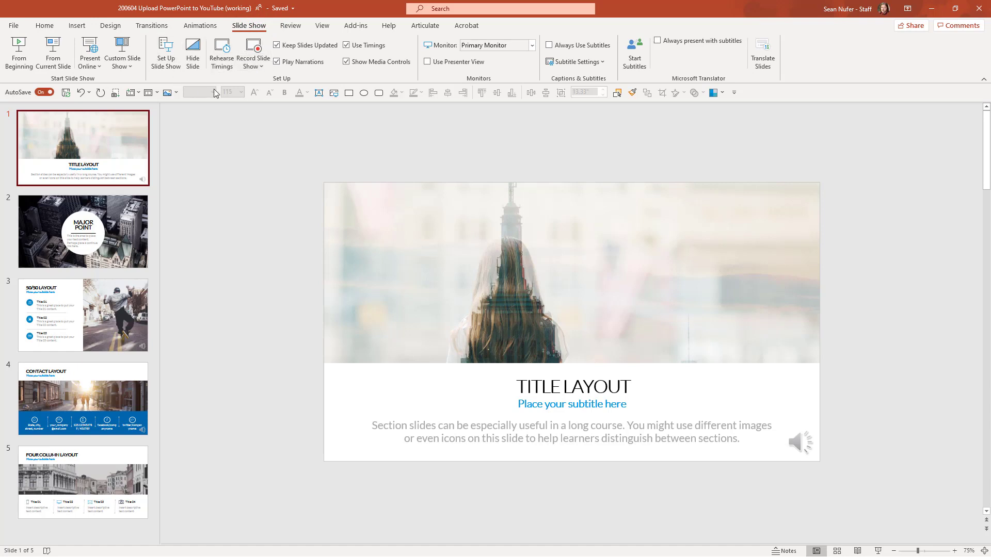
# Step: Save a copy of the presentation as MPEG-4 Video (*.mp4) in the OneDrive folder
pyautogui.click(14, 26)
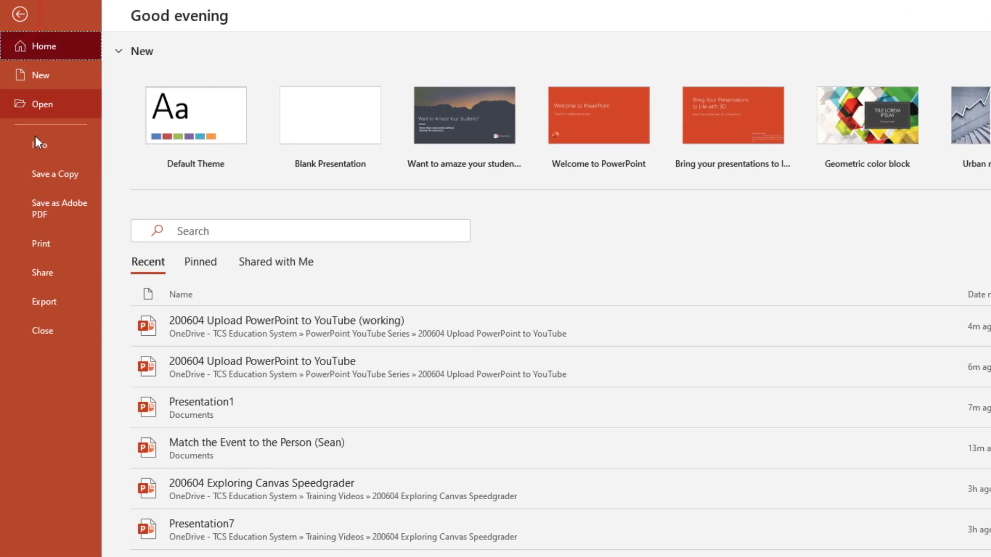
pyautogui.click(43, 176)
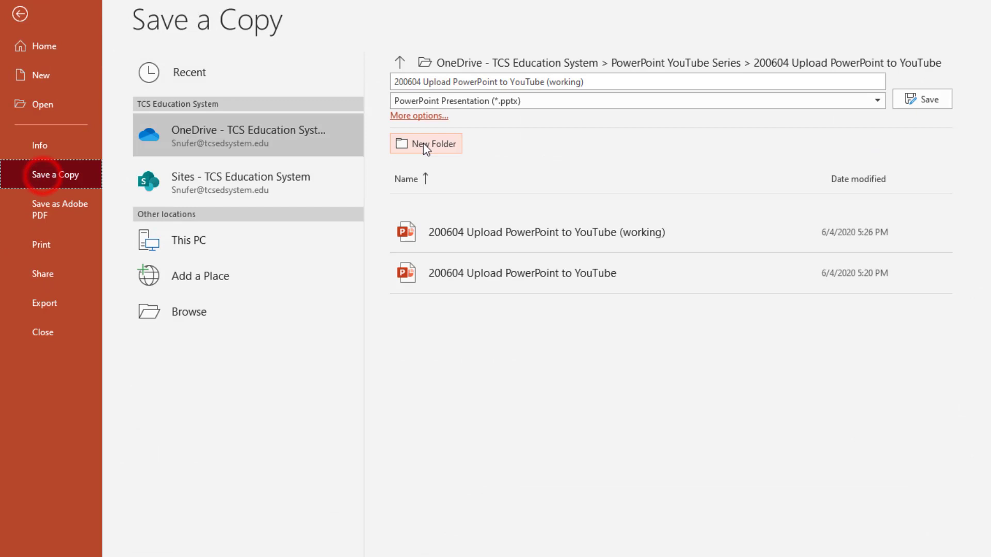
pyautogui.click(458, 103)
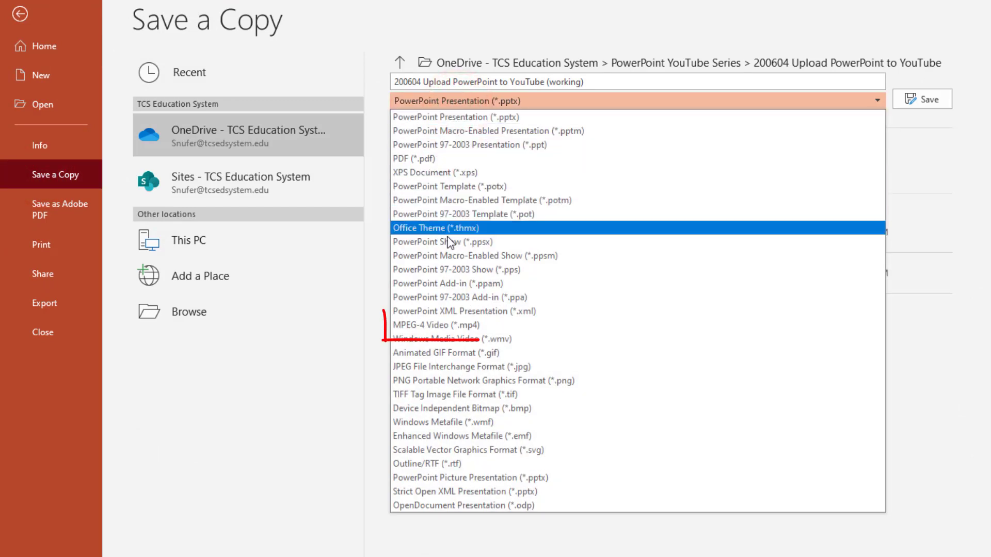
pyautogui.click(435, 326)
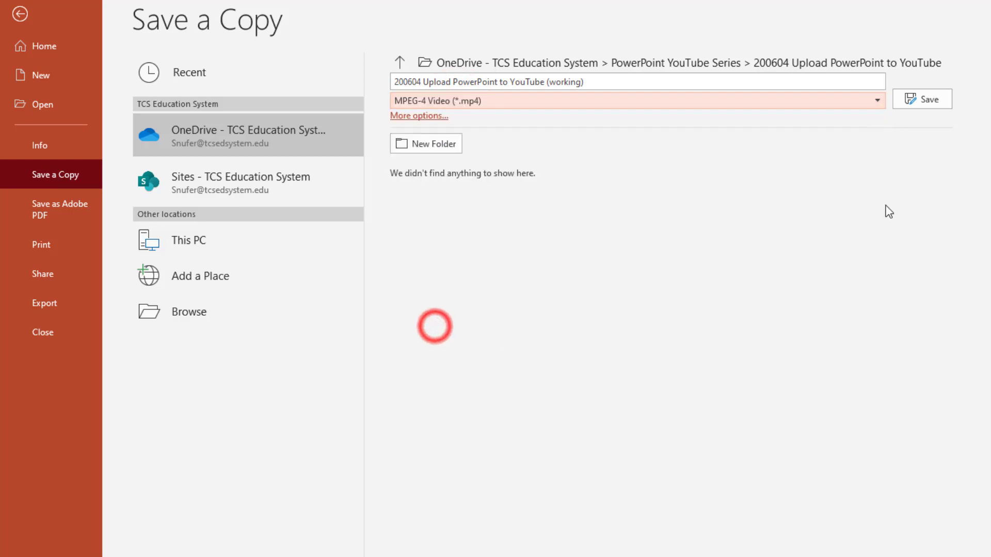
pyautogui.click(933, 104)
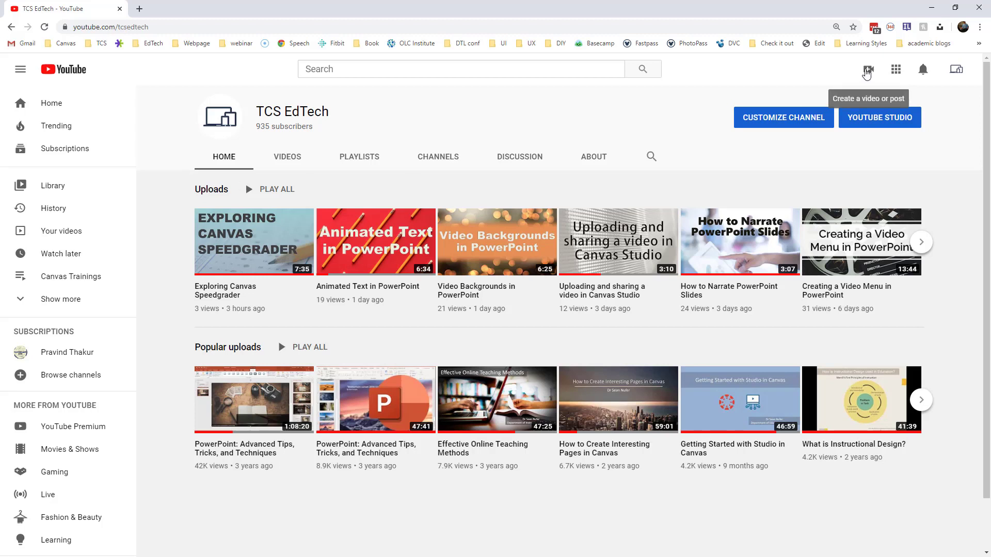
# Step: Upload the exported mp4 to the YouTube channel by dragging it onto Upload video
pyautogui.click(867, 74)
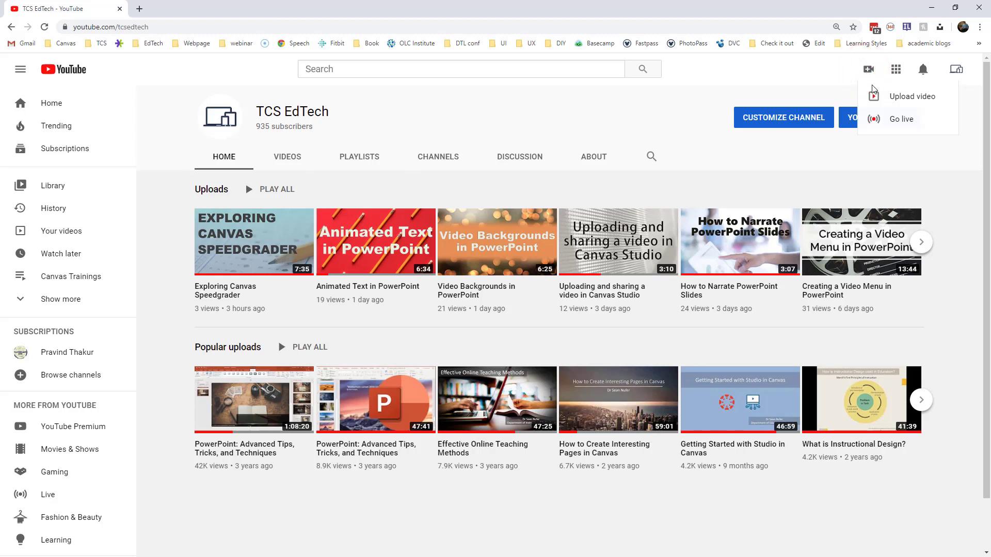
pyautogui.click(909, 101)
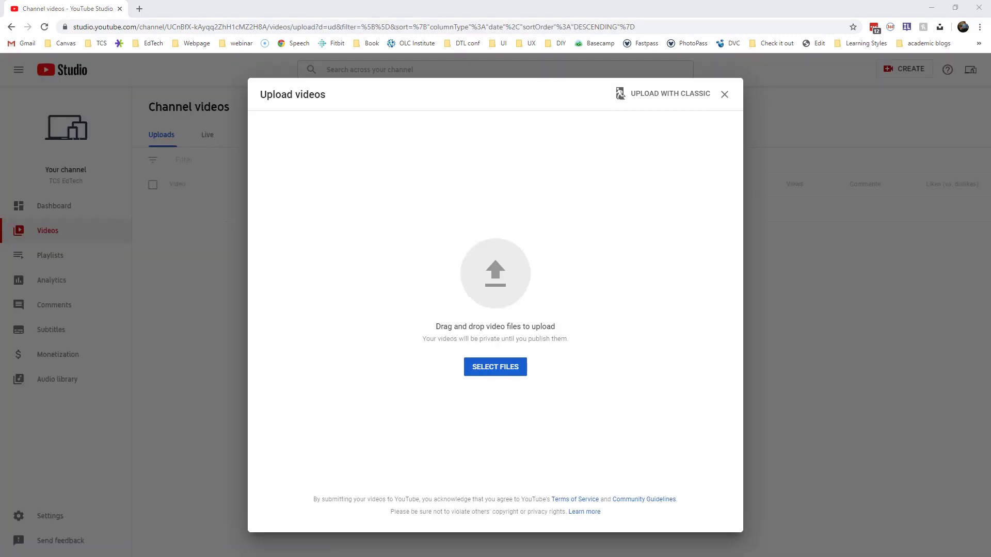
pyautogui.moveTo(155, 201); pyautogui.dragTo(497, 292)
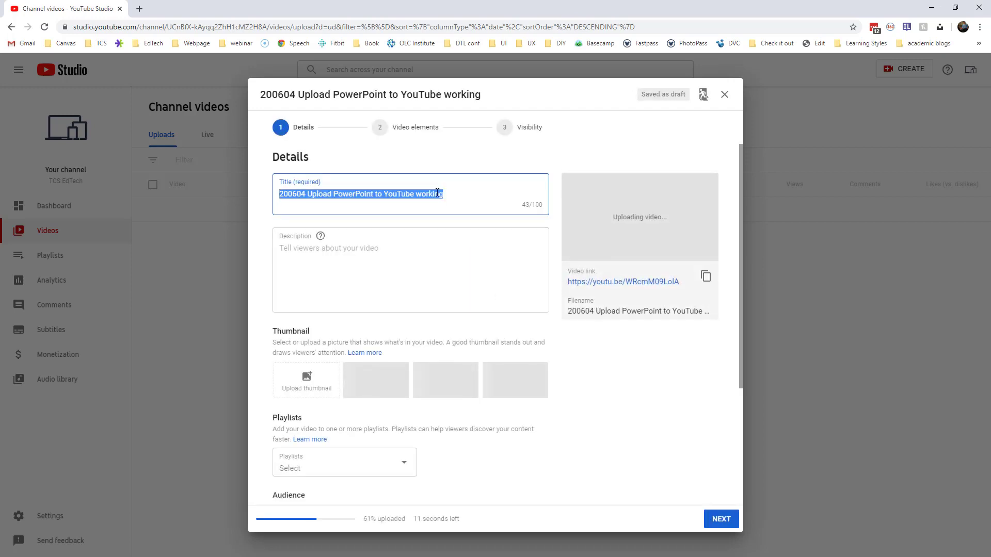
# Step: Retitle the video 'Upload PowerPoint to YouTube', paste a Lorem ipsum description, and choose the 50/50 layout thumbnail
pyautogui.doubleClick(454, 195)
pyautogui.press('BackSpace')
pyautogui.doubleClick(289, 194)
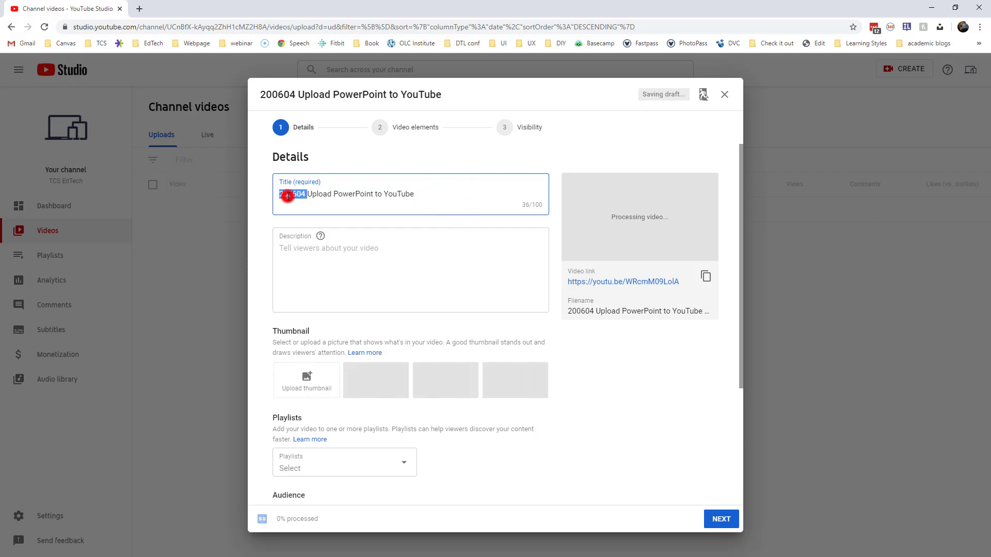
pyautogui.press('BackSpace')
pyautogui.click(343, 278)
pyautogui.write('Lorem ipsum dolor amet Portland asymmetrical pour-over hot chicken skateboard small batch four dollar toast. Green juice letterpress migas distillery, succulents shaman 8-bit aesthetic raw denim tousled roof party.')
pyautogui.click(377, 385)
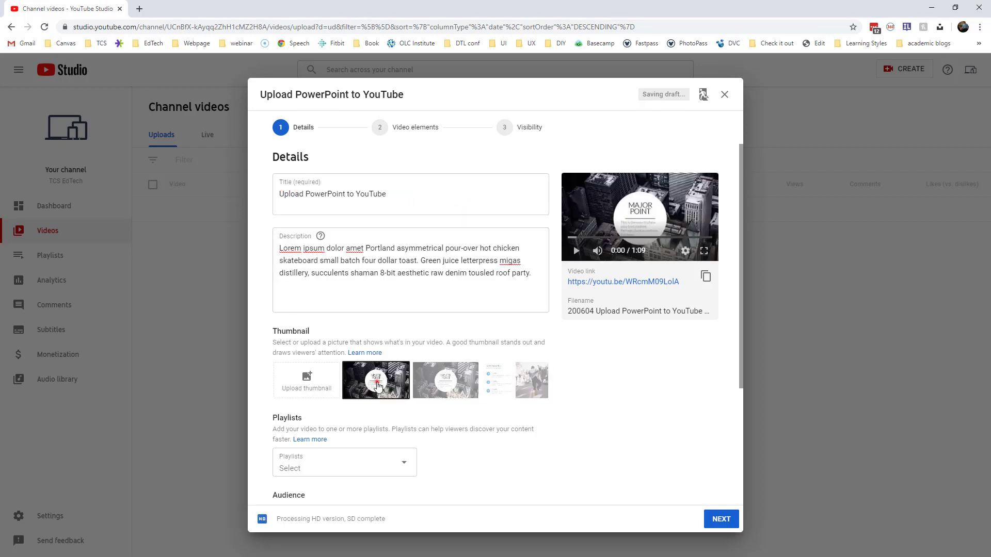
pyautogui.click(501, 381)
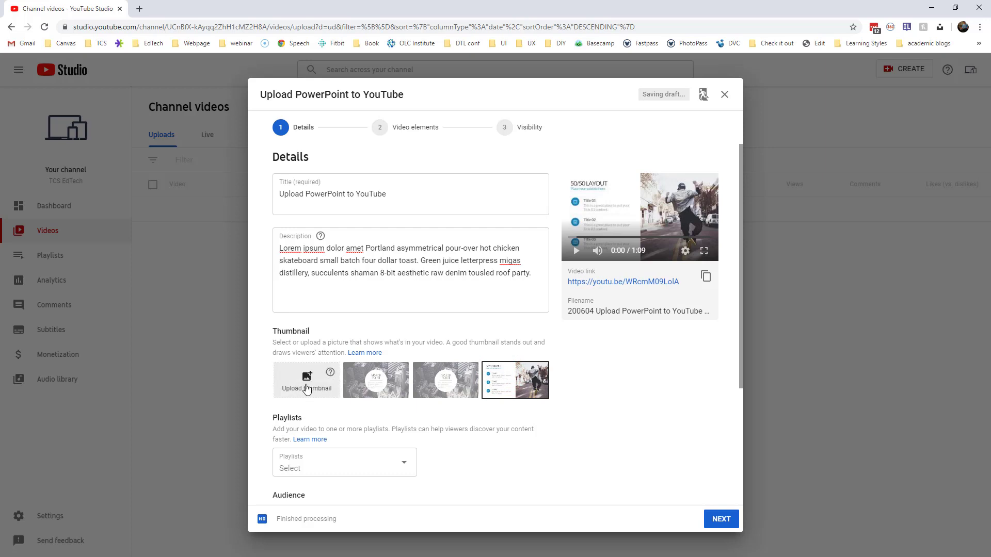
# Step: Continue to Visibility and save the video as Private
pyautogui.click(721, 519)
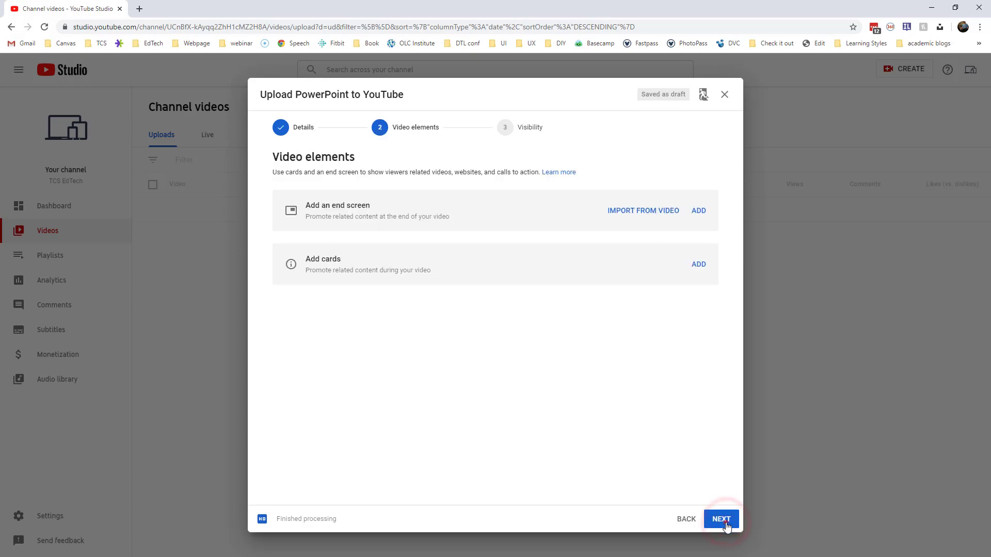
pyautogui.click(723, 520)
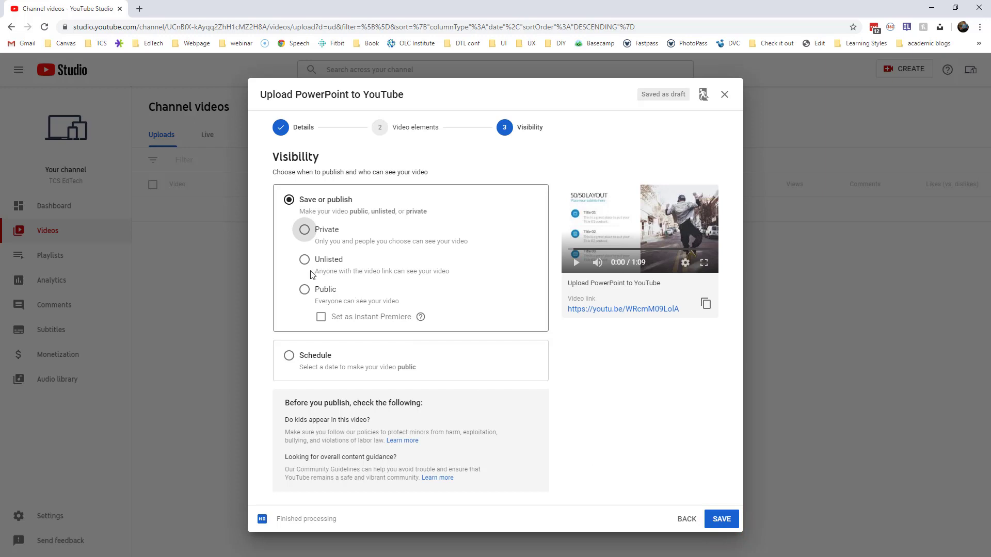
pyautogui.click(289, 355)
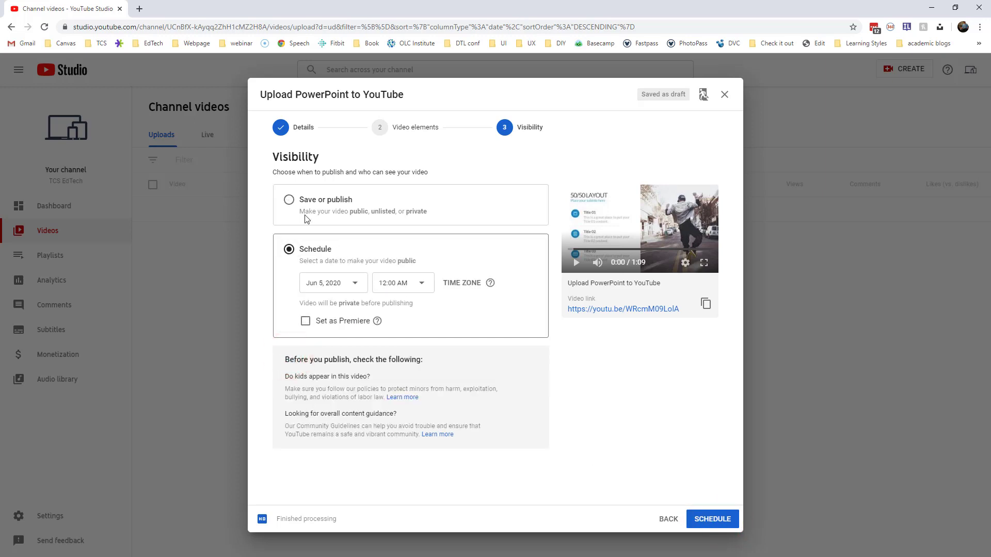
pyautogui.click(290, 201)
pyautogui.click(713, 519)
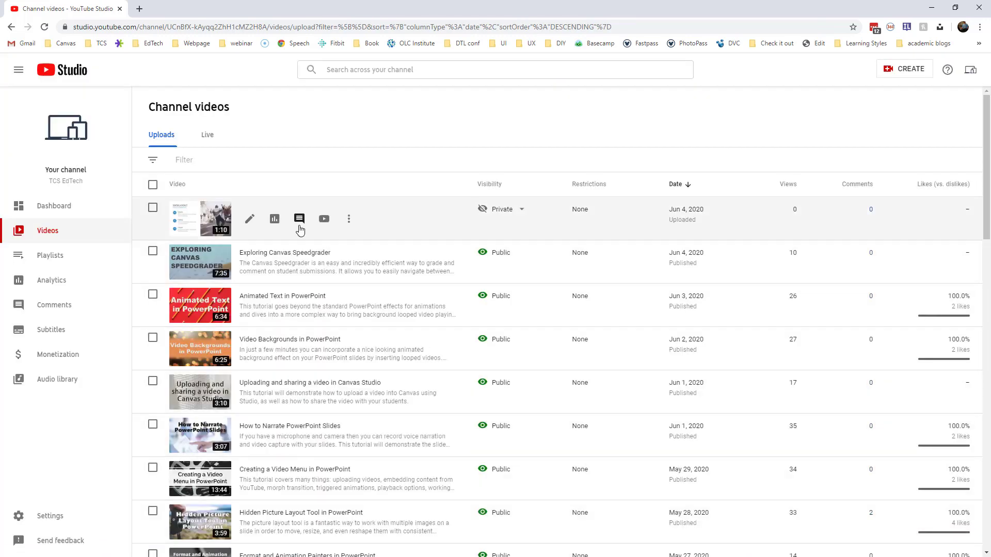
# Step: Open the details of the new 'Upload PowerPoint to YouTube' video and click into its Description
pyautogui.click(250, 220)
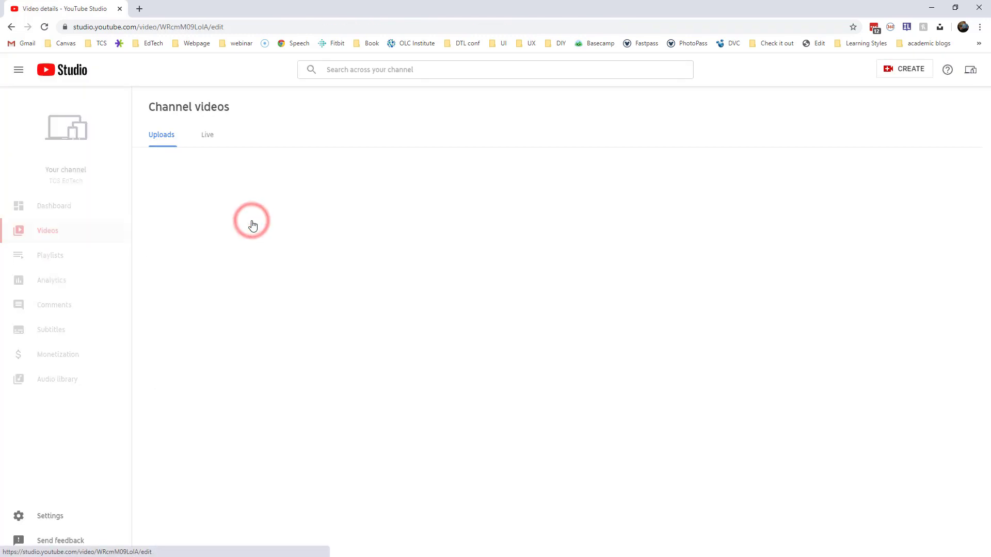
pyautogui.click(260, 244)
pyautogui.moveTo(69, 155)
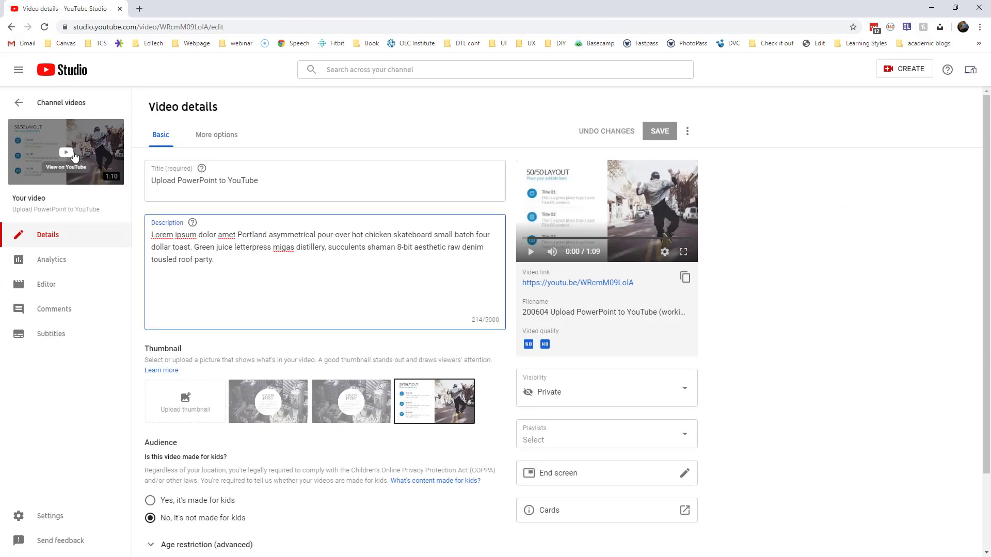